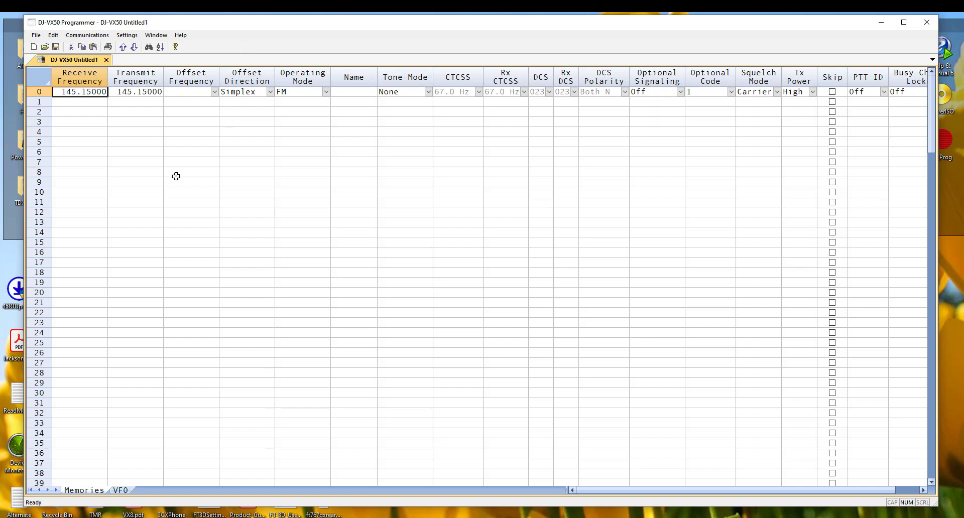
Set the receive frequency of memory channel 1 to 147.24
left_click(78, 103)
type("147.24")
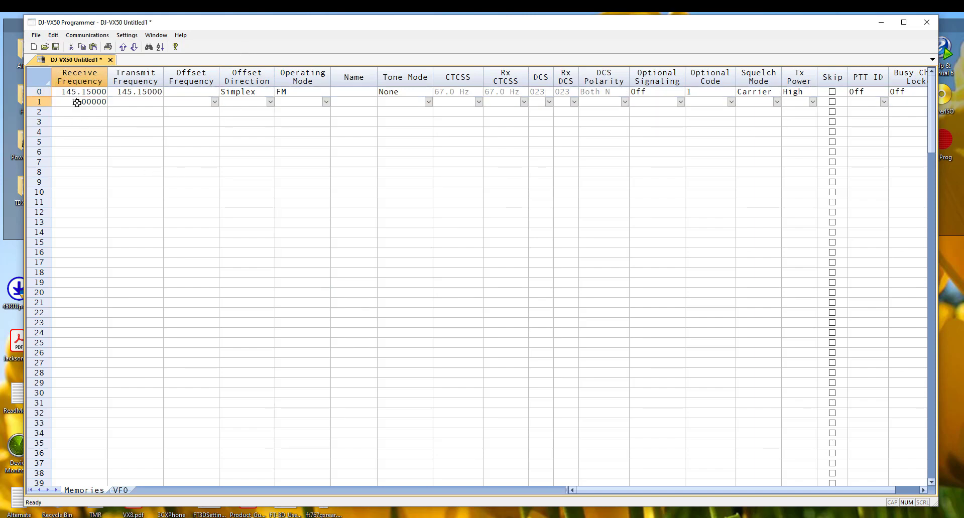
key("Tab")
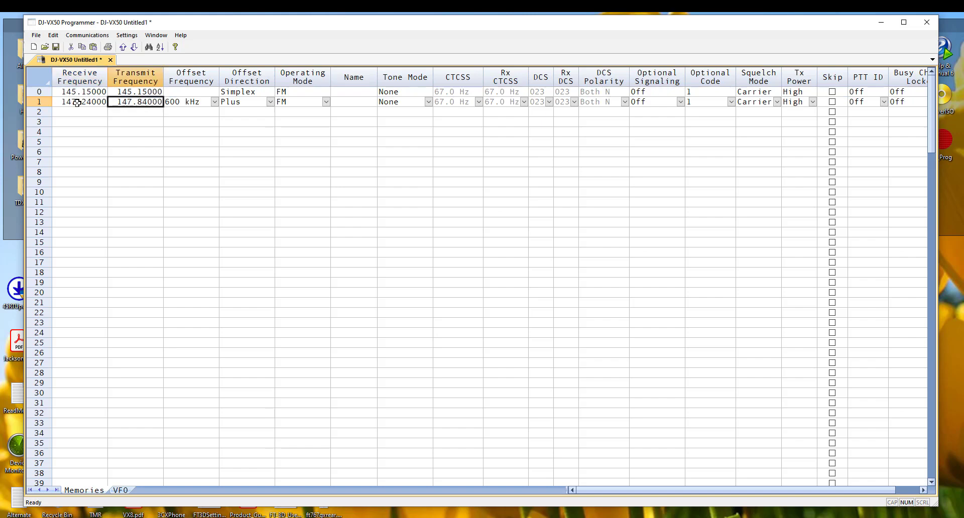
key("Down")
key("Left")
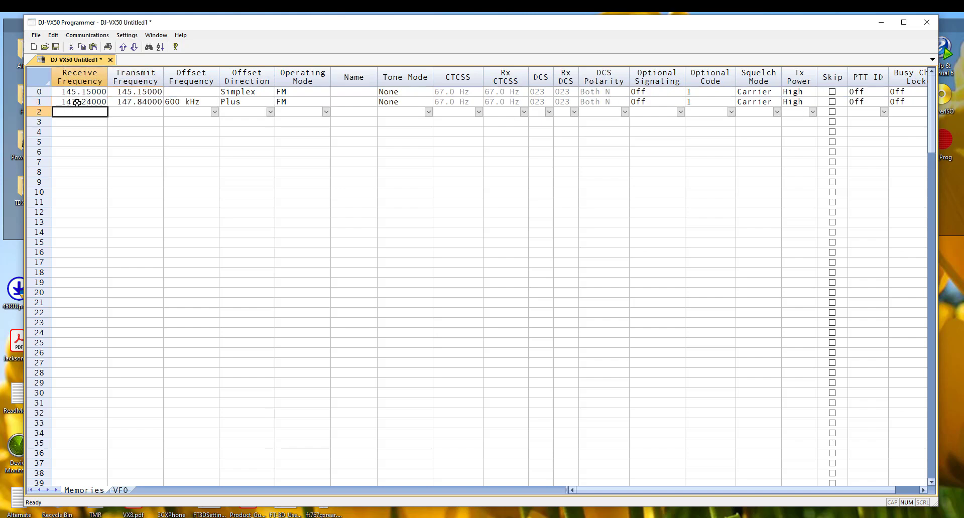
Enter receive frequencies 445.5 for memory channel 2 and 443.6 for memory channel 3
type("445.50000")
key("Tab")
key("Down")
key("Left")
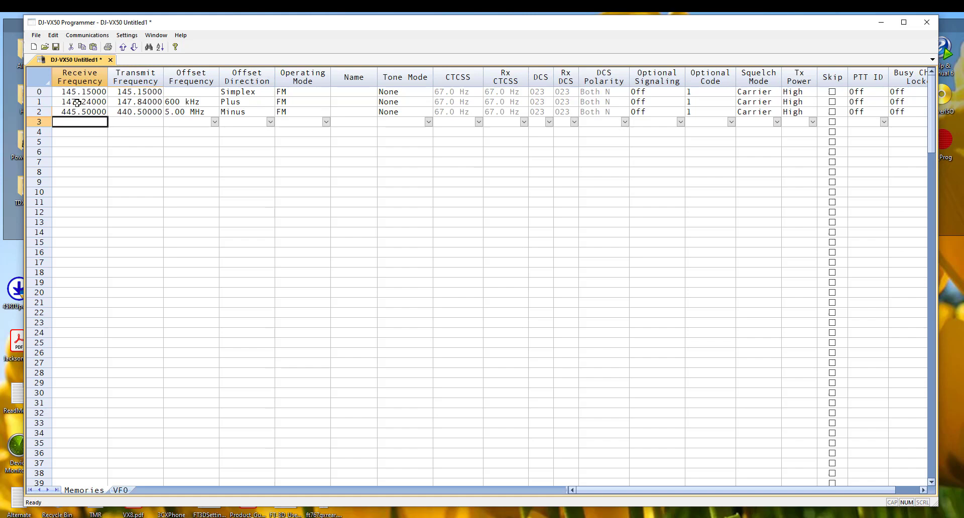
type("443.6")
key("Tab")
key("Down")
key("Left")
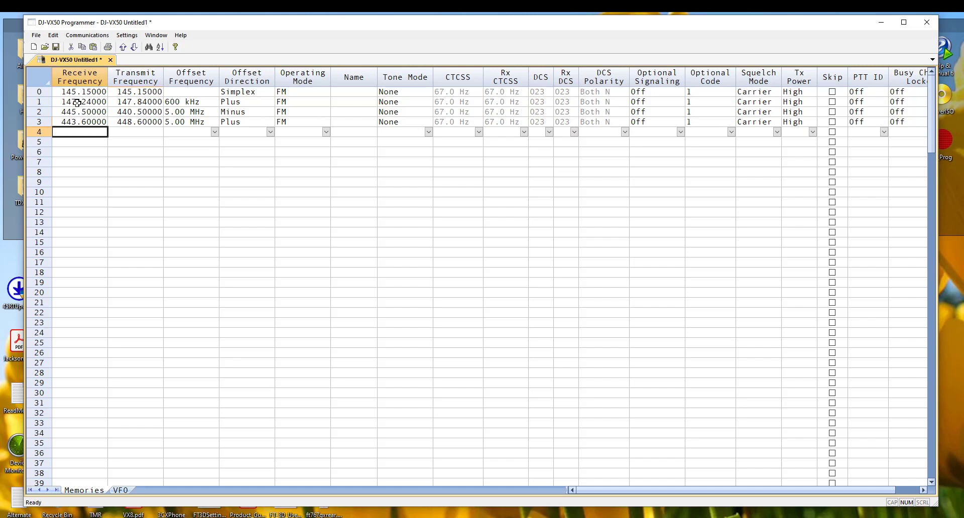
Try to enter 123.5 as the receive frequency of memory channel 4, and clear the entry
type("123.5")
key("Tab")
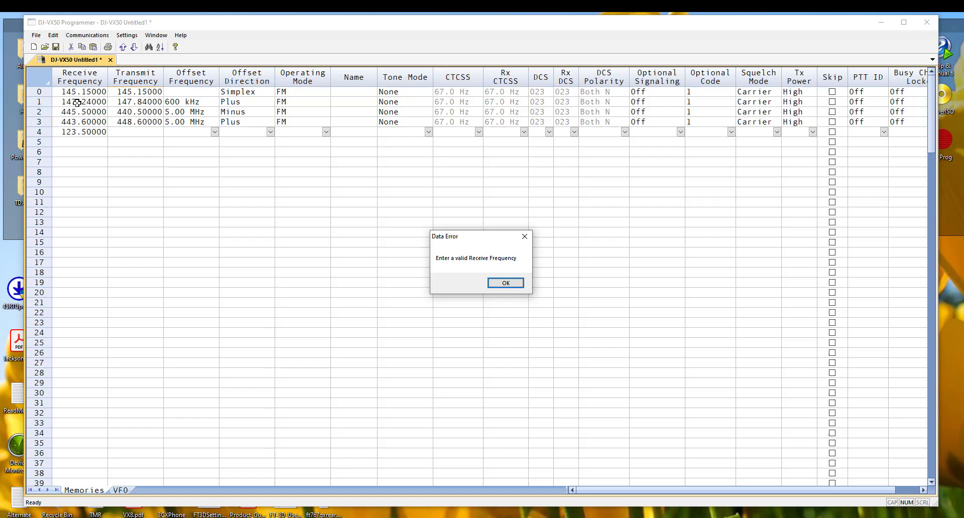
left_click(507, 285)
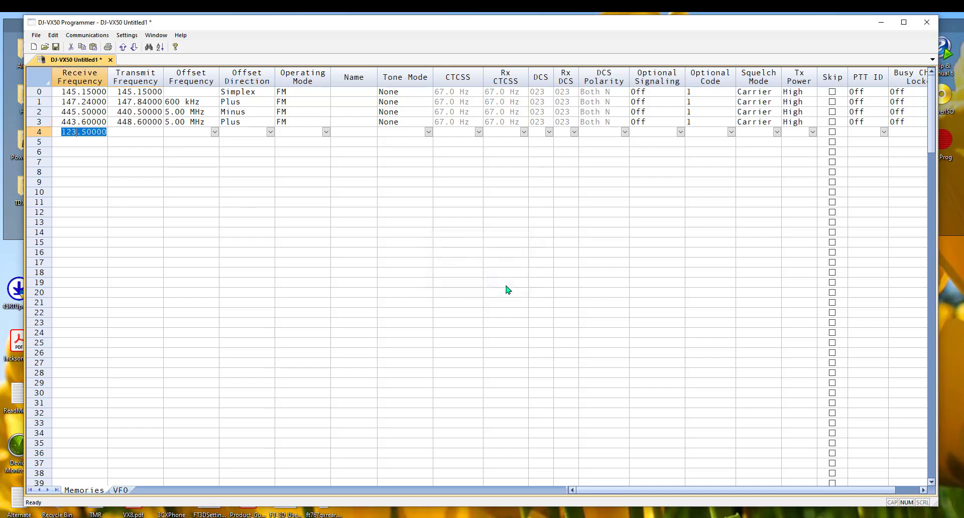
key("Escape")
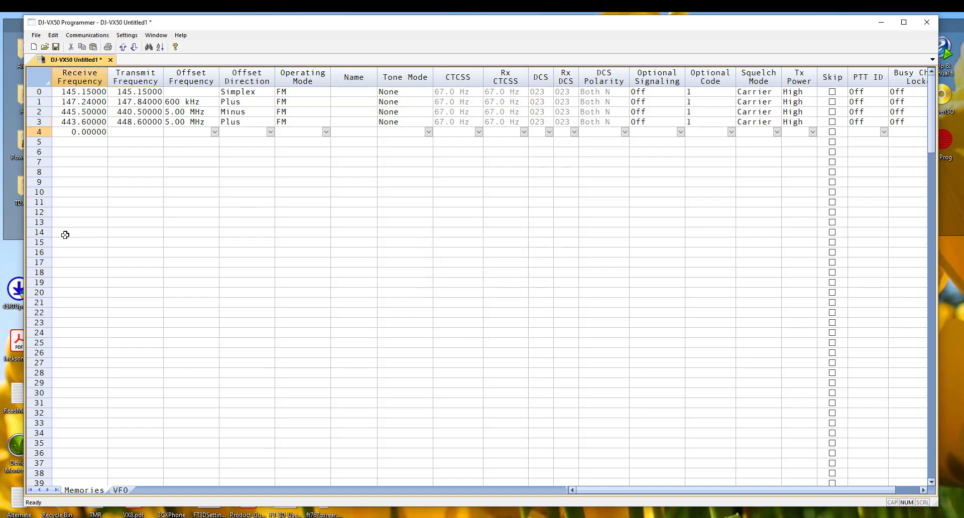
key("Tab")
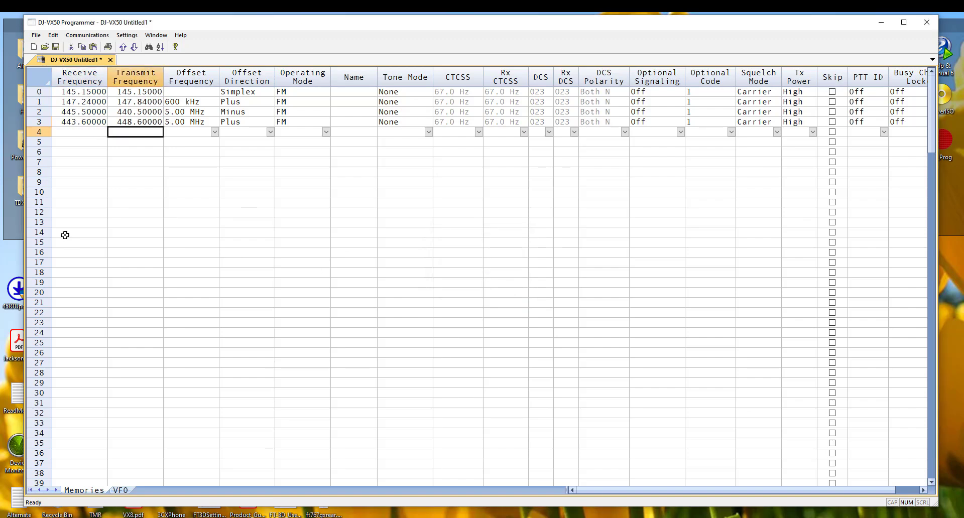
left_click(96, 132)
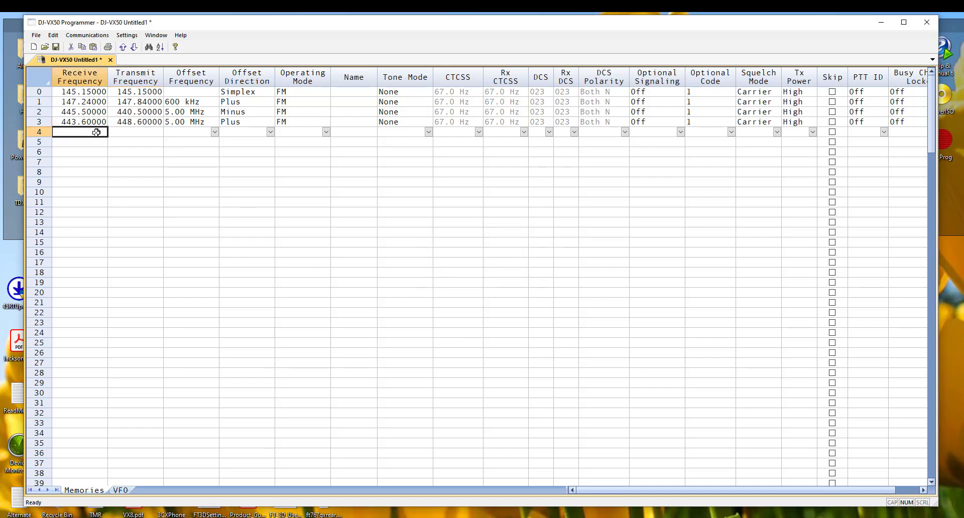
In the radio menu settings for air band, set AM channel 0 to 123.500
left_click(126, 36)
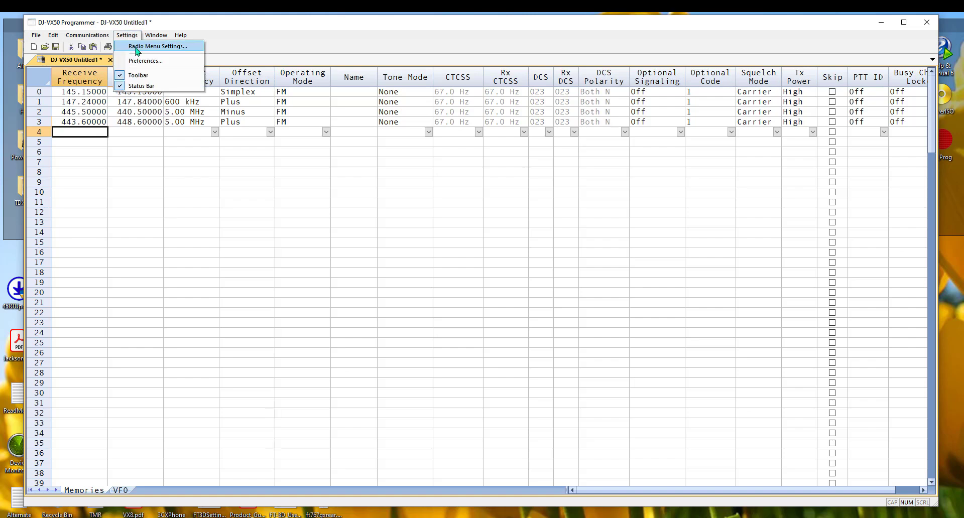
left_click(137, 48)
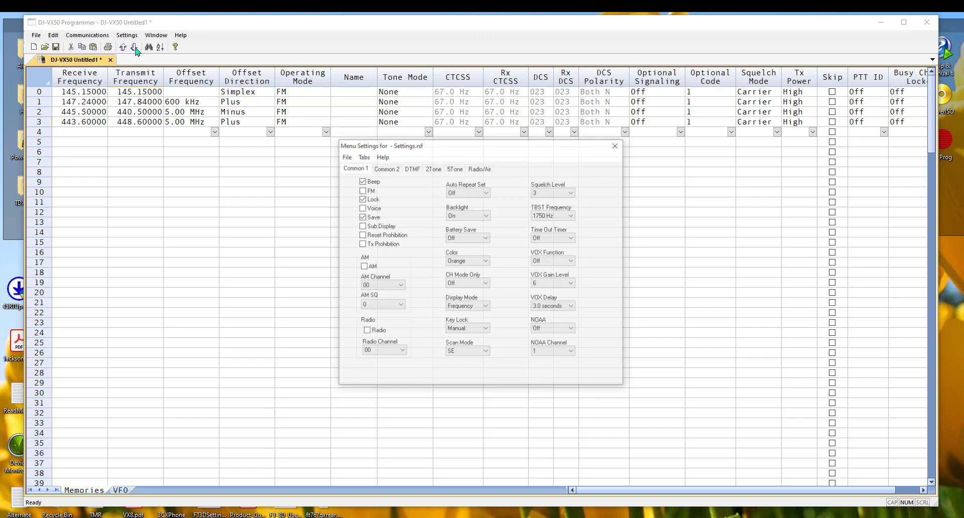
left_click(480, 173)
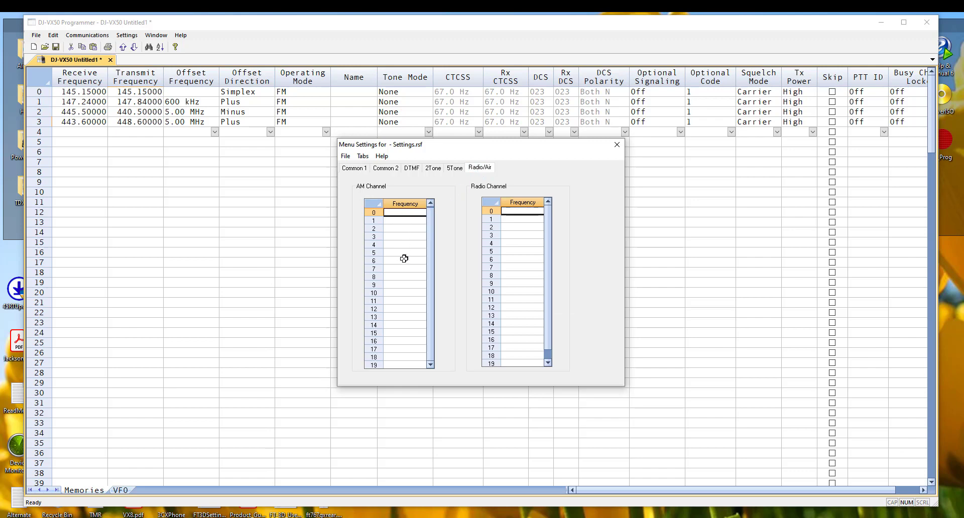
left_click(405, 212)
type("120.000")
key("Return")
Set AM channel 1 to 127.350, channel 2 to 133.500 and channel 3 to 115.500
left_click(410, 220)
left_click(410, 220)
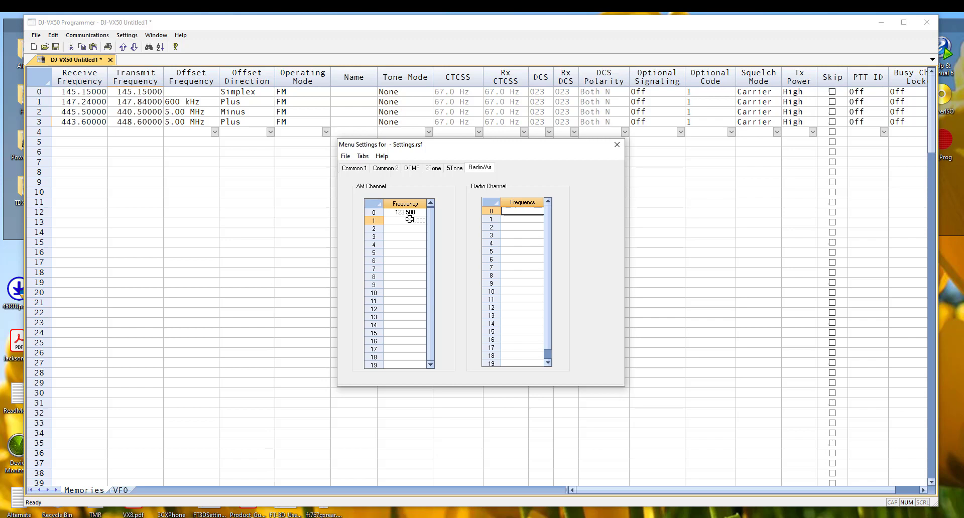
key("Return")
key("Down")
type("1")
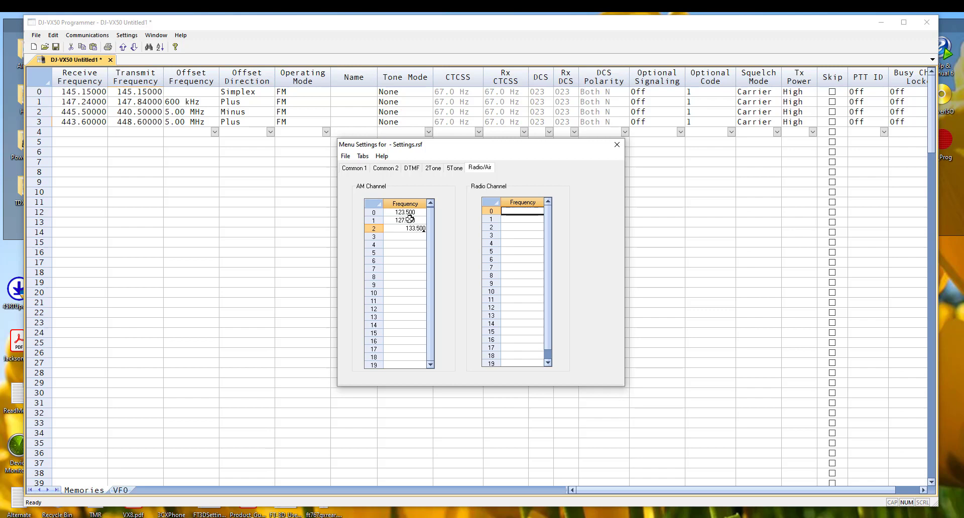
key("Return")
key("Down")
type("115.5")
key("Return")
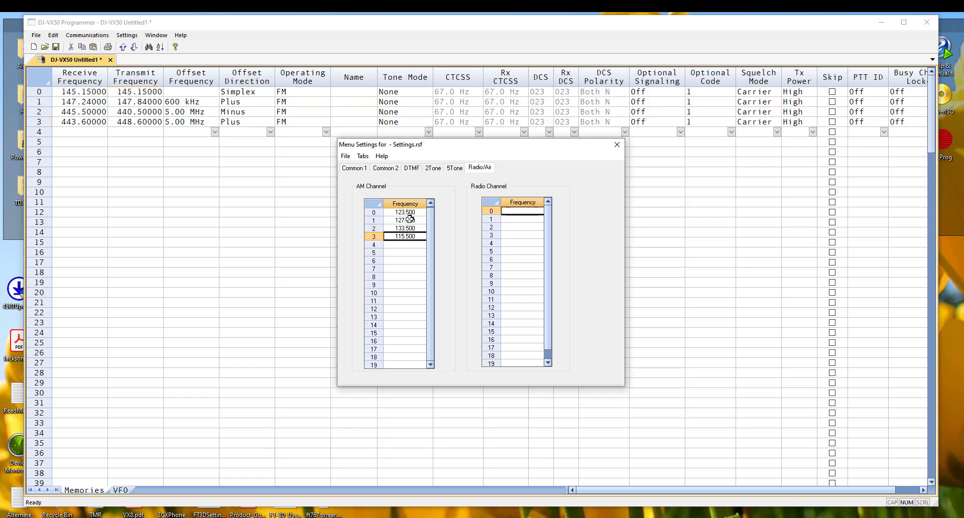
Set the broadcast radio channels 0, 1 and 2 to 87.500, 101.500 and 96.000
type("87")
key("Return")
key("Down")
type("101")
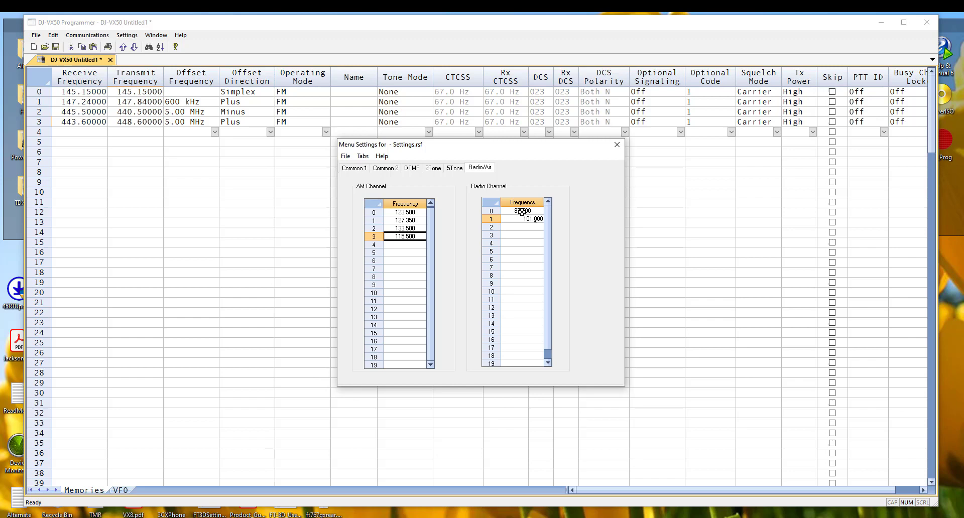
type(".5")
key("Return")
key("Down")
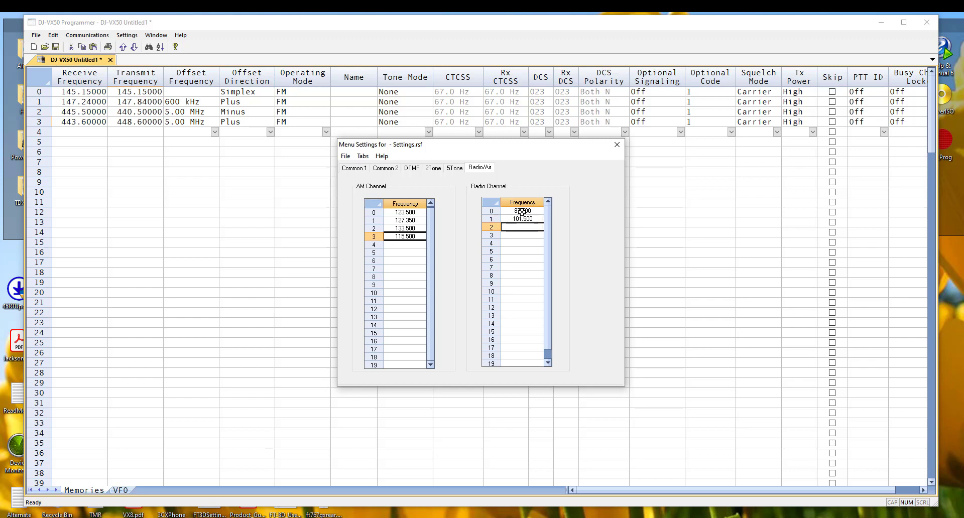
type("96")
left_click(532, 236)
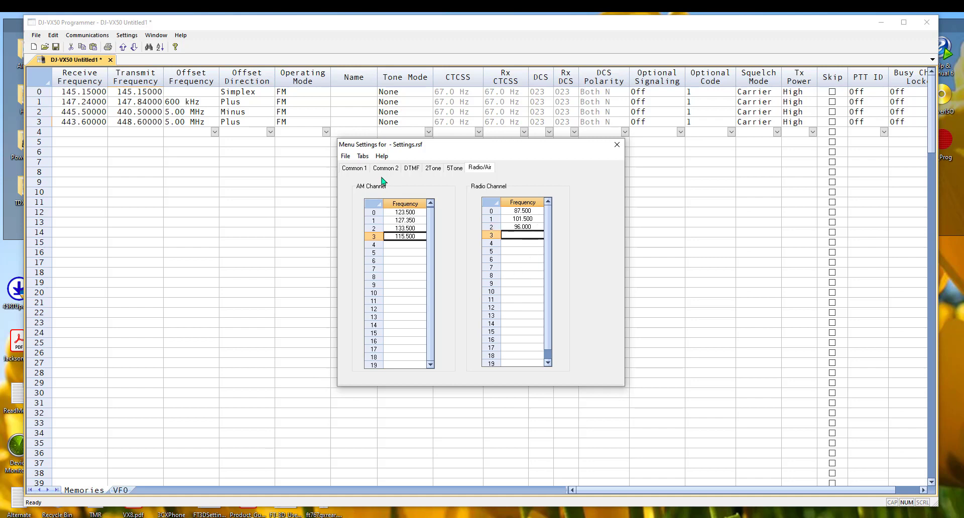
Save the radio menu settings as a new file named AirFM in the DJ-VX50 Programmer folder
left_click(346, 157)
left_click(358, 200)
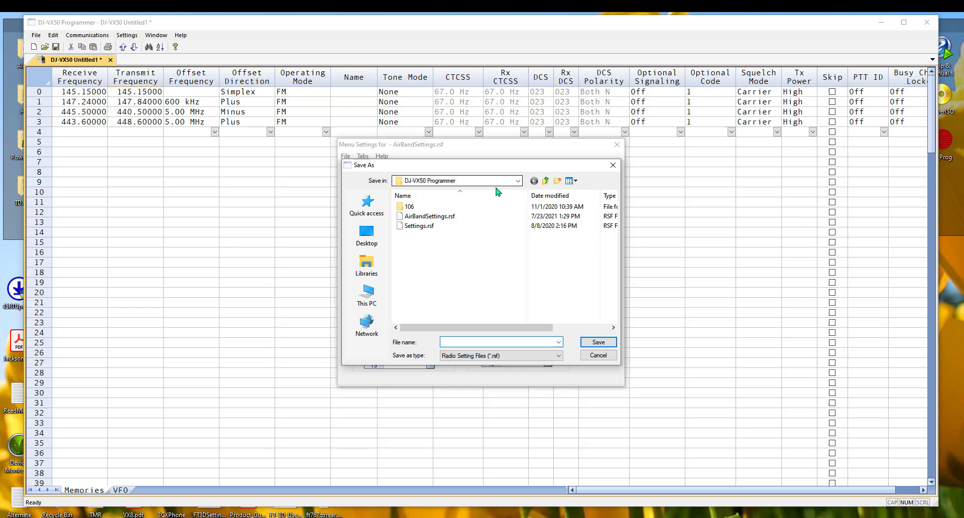
left_click(518, 181)
left_click(518, 181)
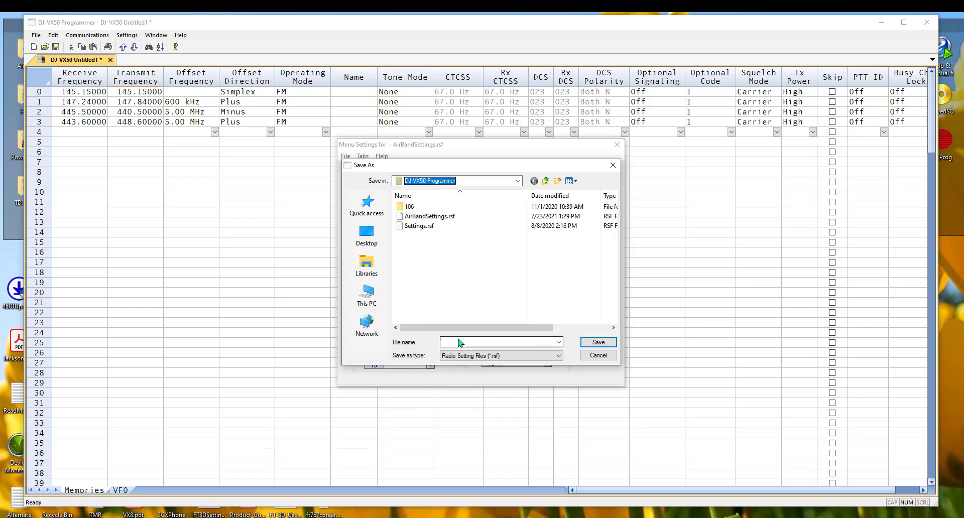
left_click(458, 342)
type("A")
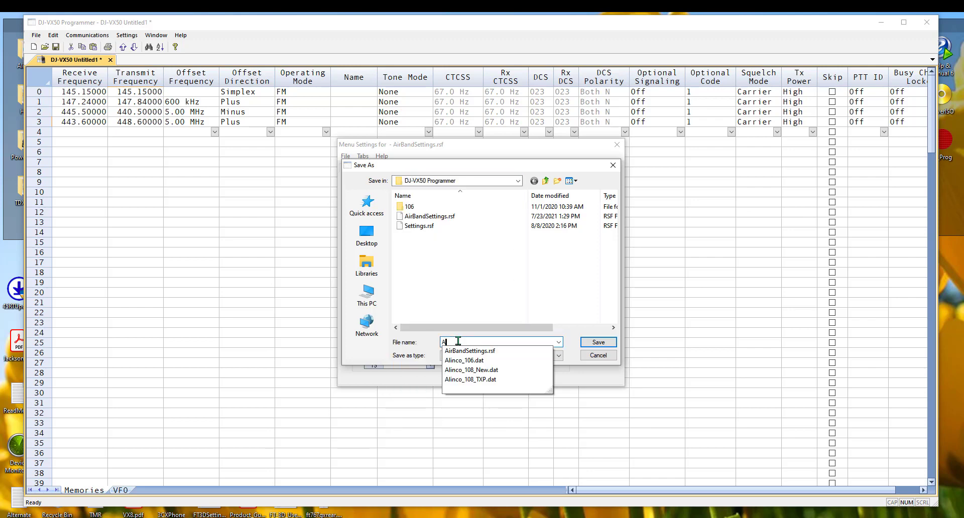
type("irFM")
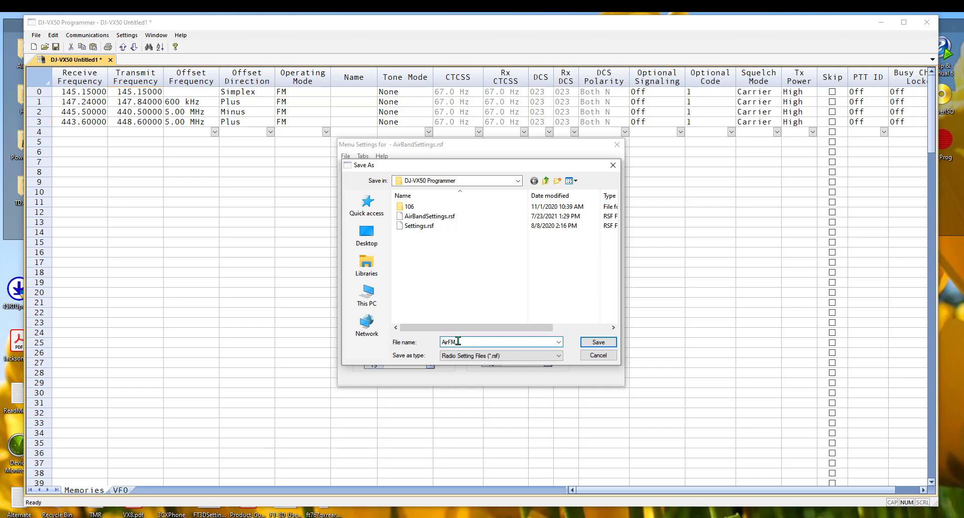
key("Return")
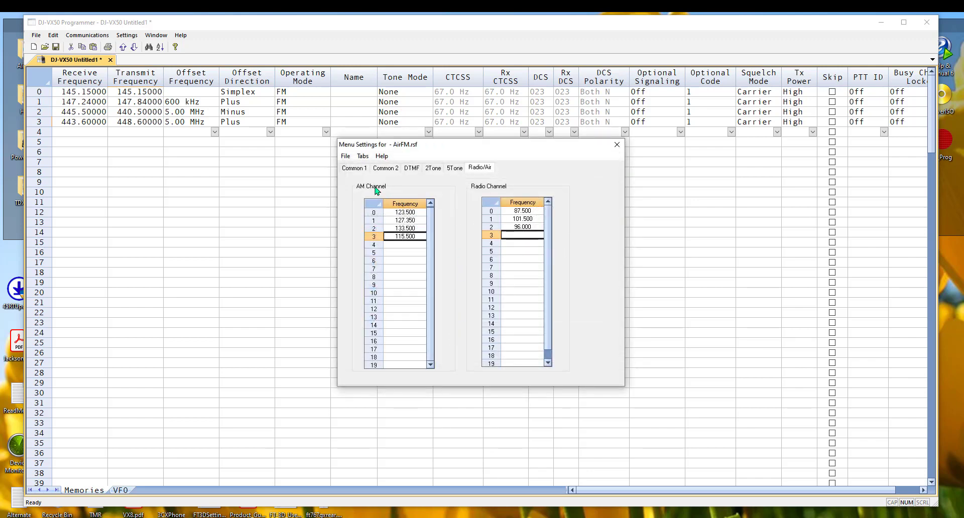
Exit the radio menu settings, saving the settings on closing
left_click(346, 156)
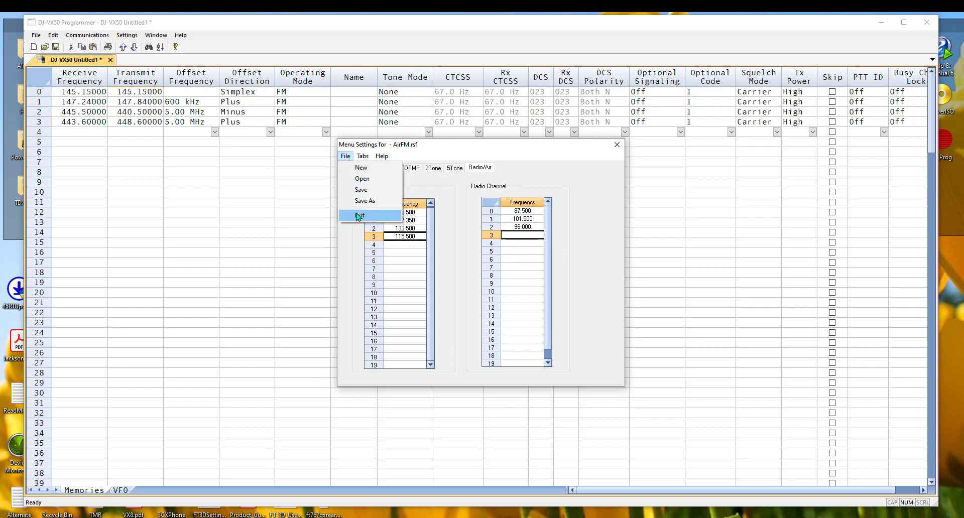
left_click(357, 216)
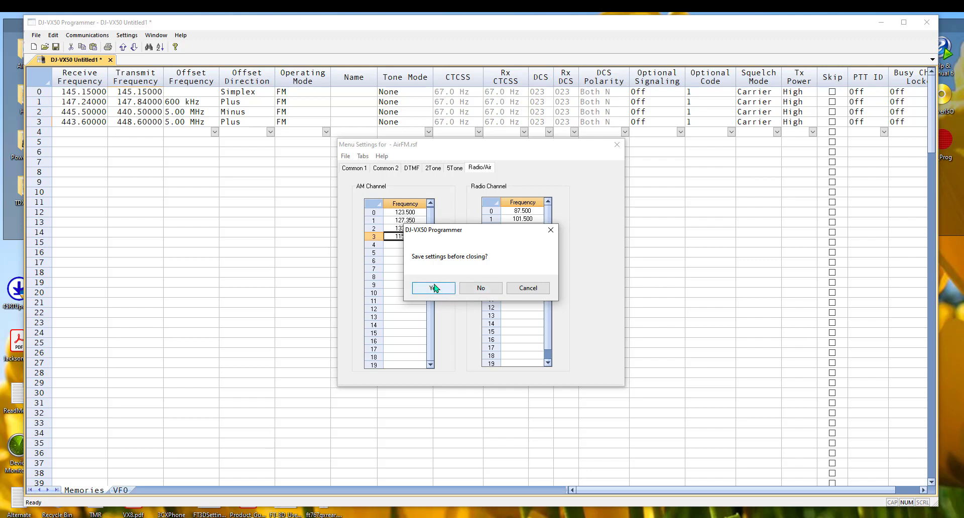
left_click(433, 289)
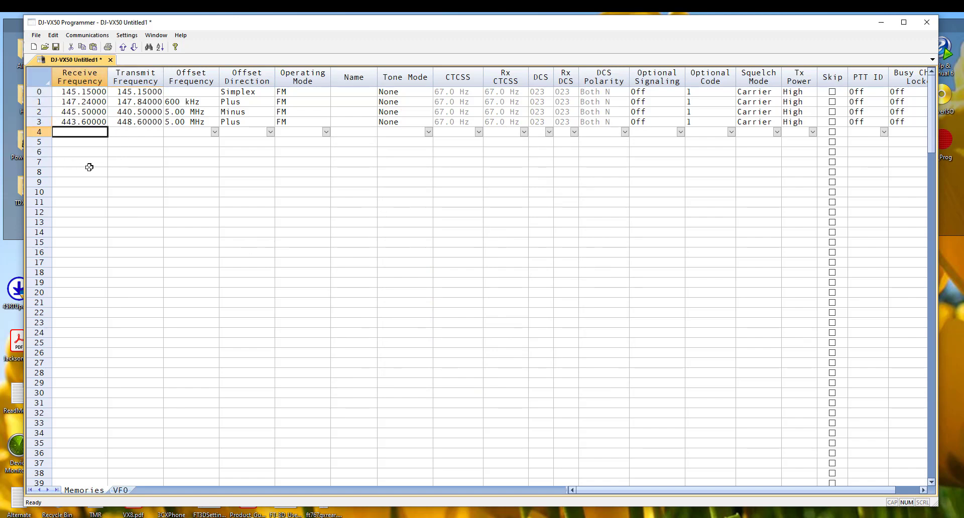
Review the instructions for sending data to the radio, and cancel the transfer
left_click(104, 36)
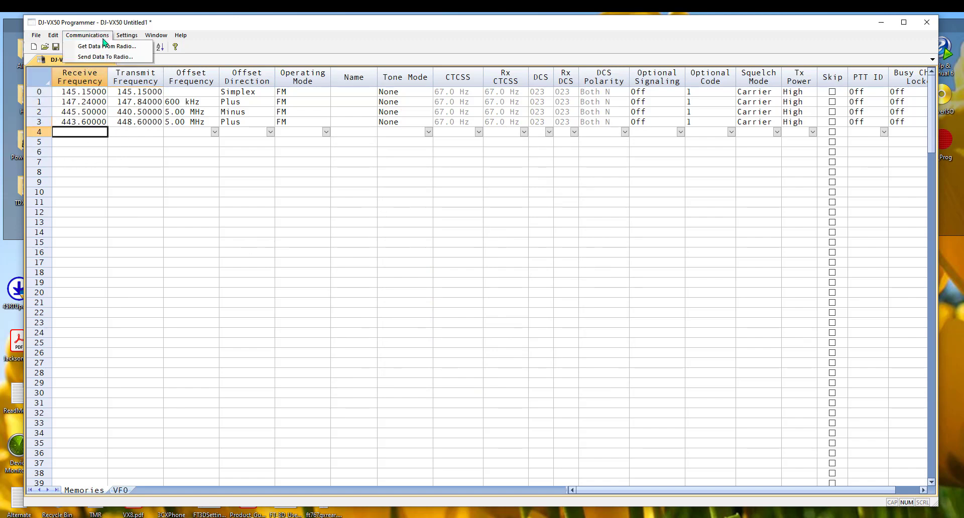
left_click(107, 58)
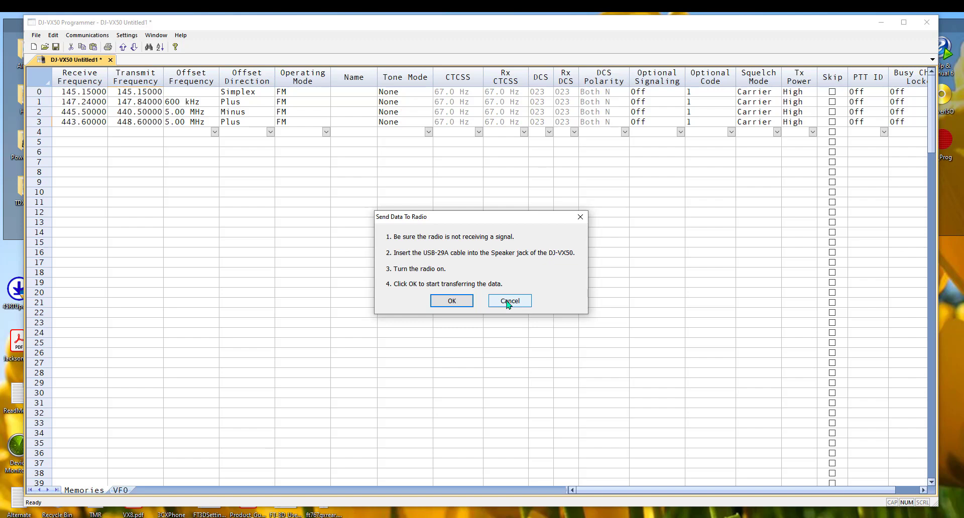
left_click(499, 302)
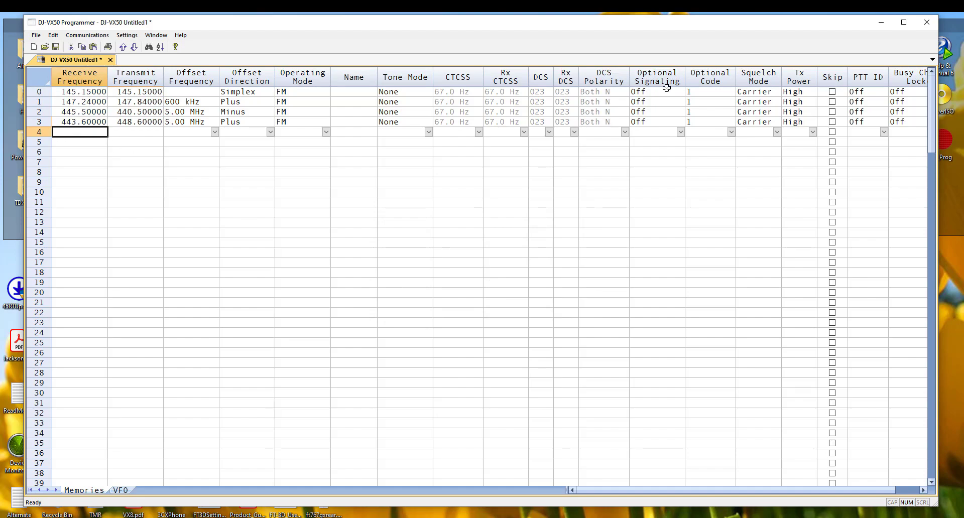
Switch to the DJ-VX50 manual in Adobe Acrobat and examine the AM mode and channel searching instructions on page 16
left_click(880, 25)
key("alt+Tab")
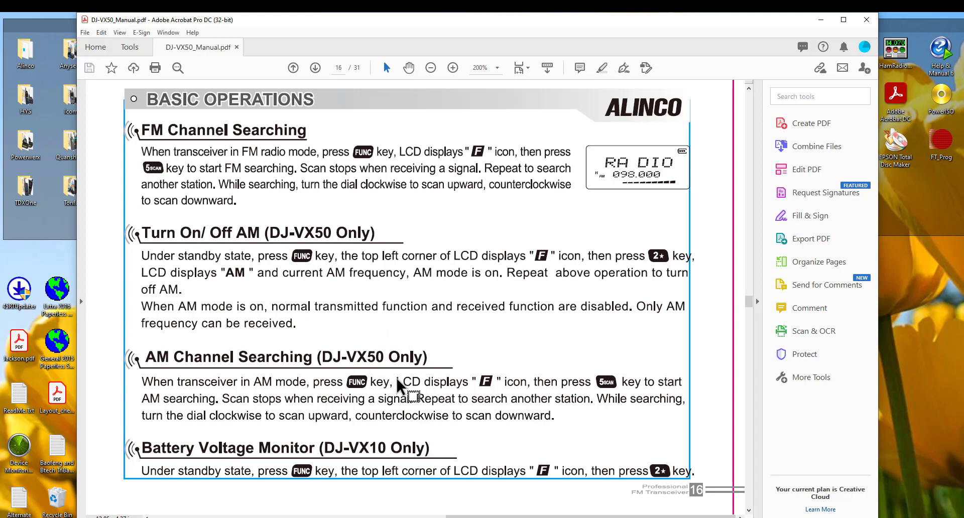
left_click(371, 516)
left_click_drag(372, 516, 207, 516)
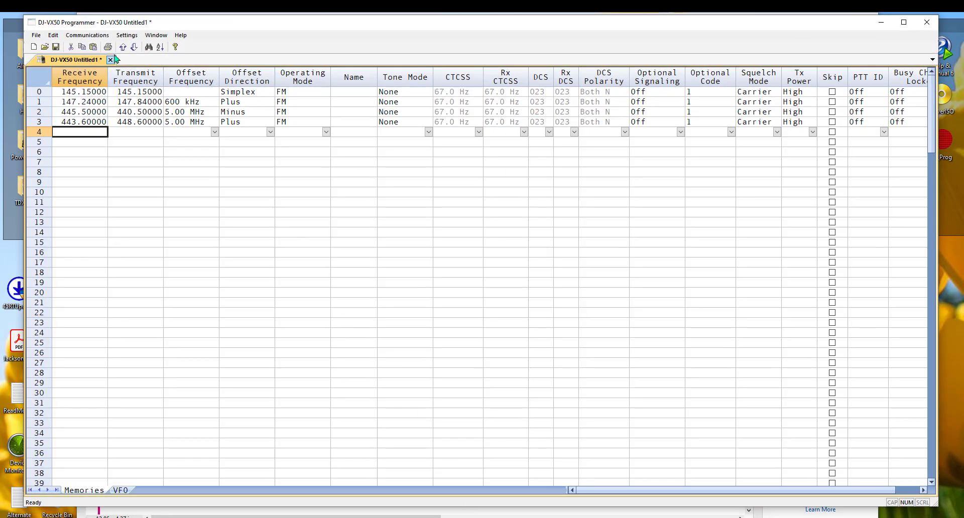
Return to DJ-VX50 Programmer and reopen the radio menu settings to view the AM and radio channel frequencies
left_click(127, 35)
left_click(132, 46)
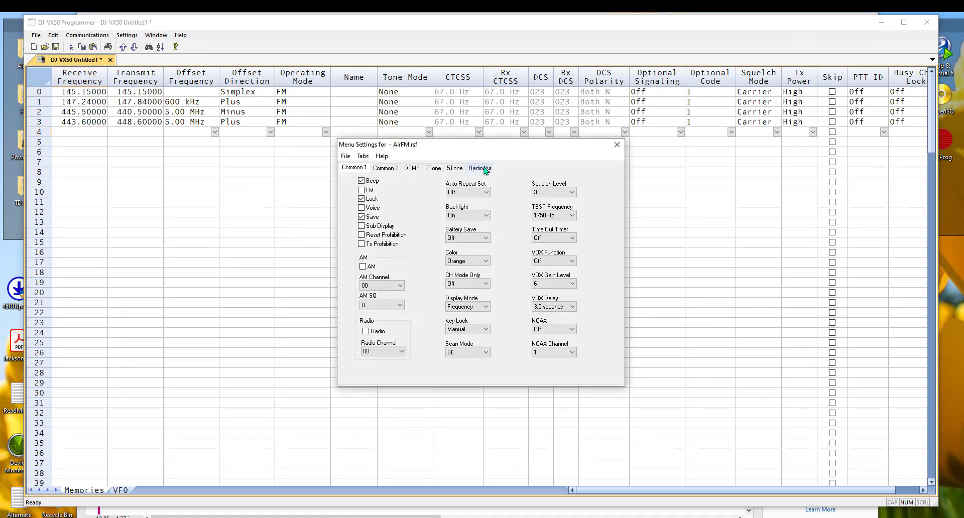
left_click(485, 169)
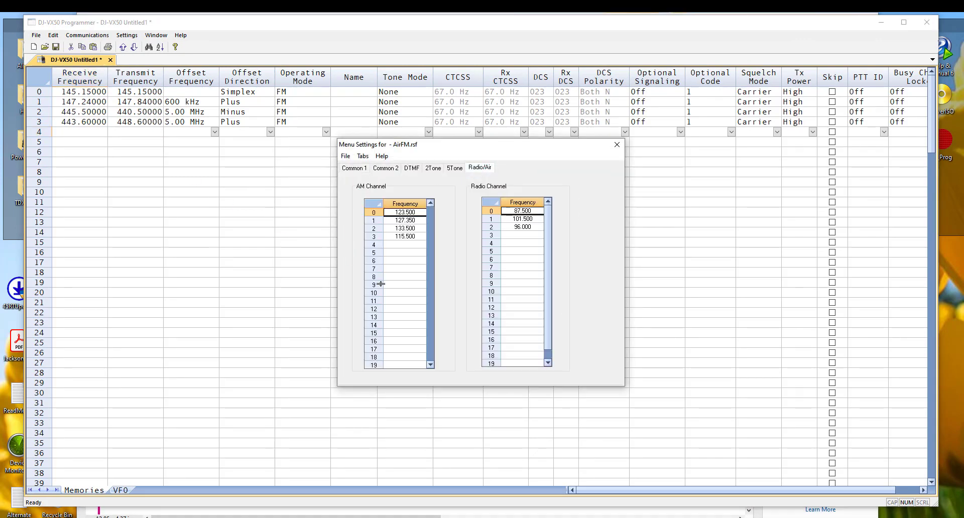